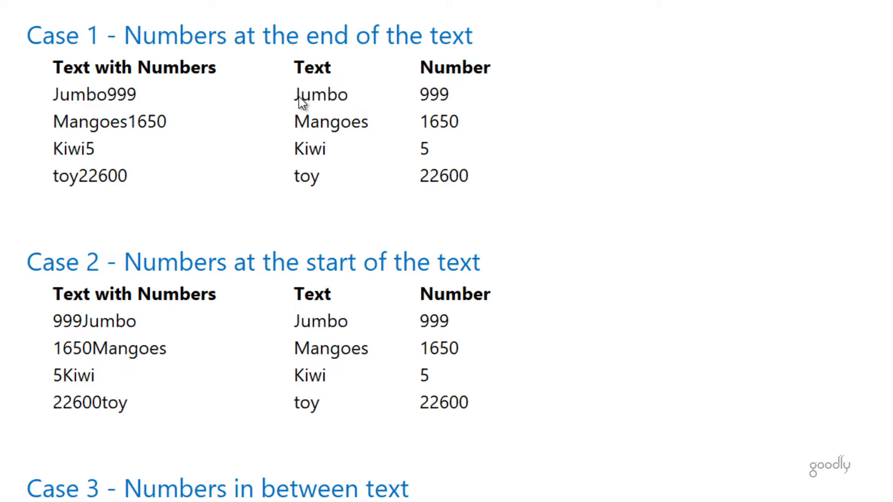
Step: Examine the formulas in the first Text and Number cells of the Case 1 table, D5 and E5
left_click(315, 95)
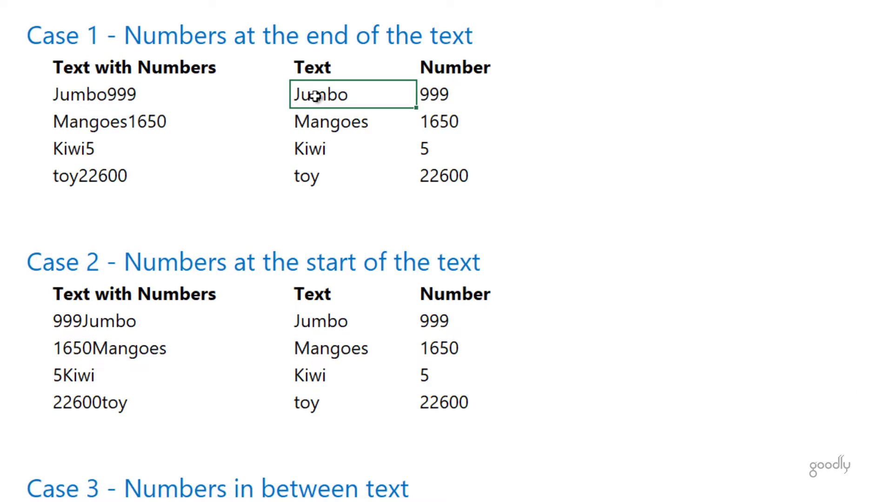
key("F2")
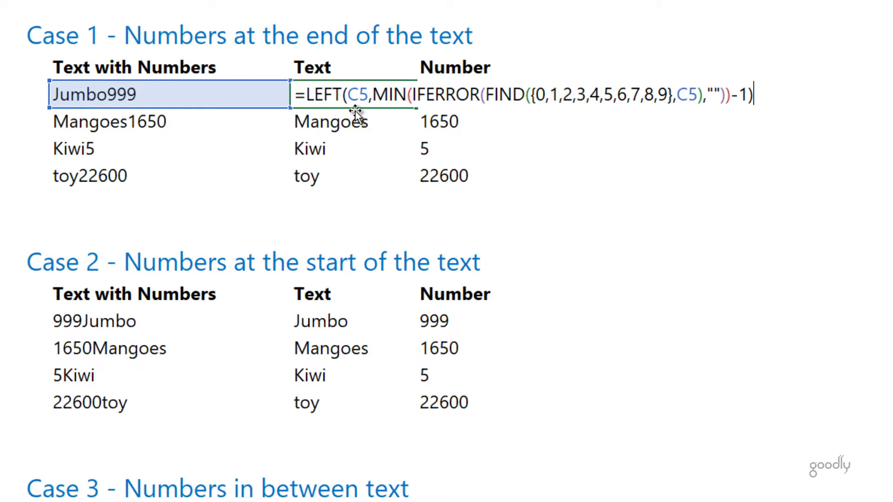
key("ctrl+Return")
key("shift+Down")
key("shift+Down")
key("shift+Down")
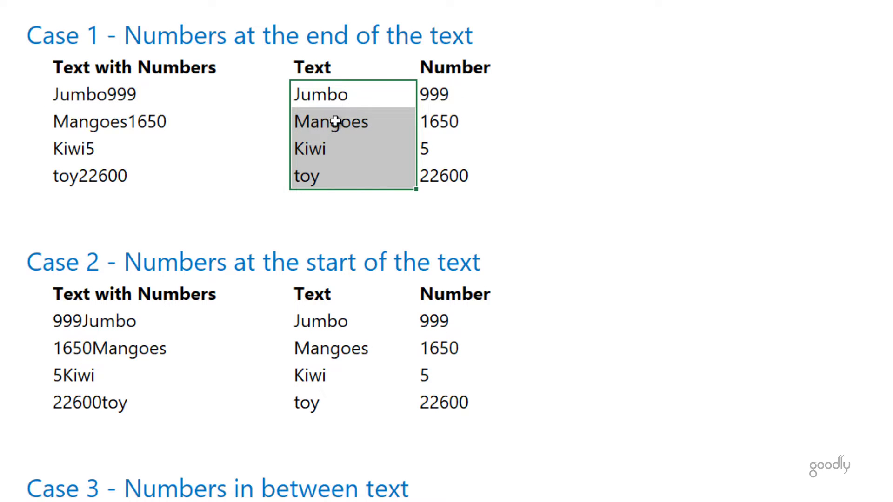
left_click(437, 93)
key("F2")
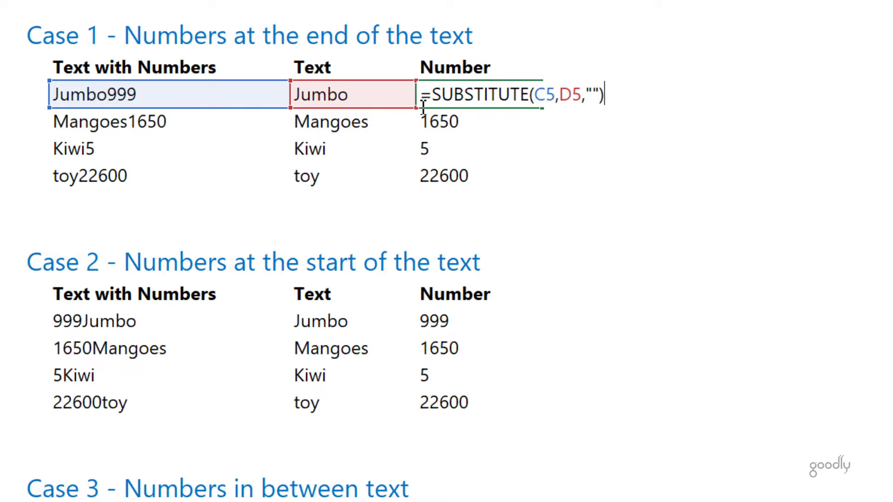
key("ctrl+Return")
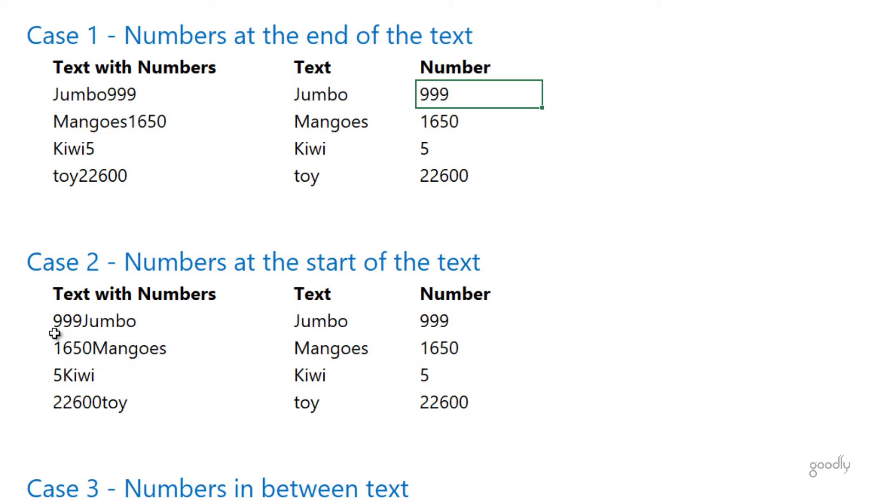
Step: Examine the Case 2 formulas that extract the number in E13 and the text in D14
left_click(153, 329)
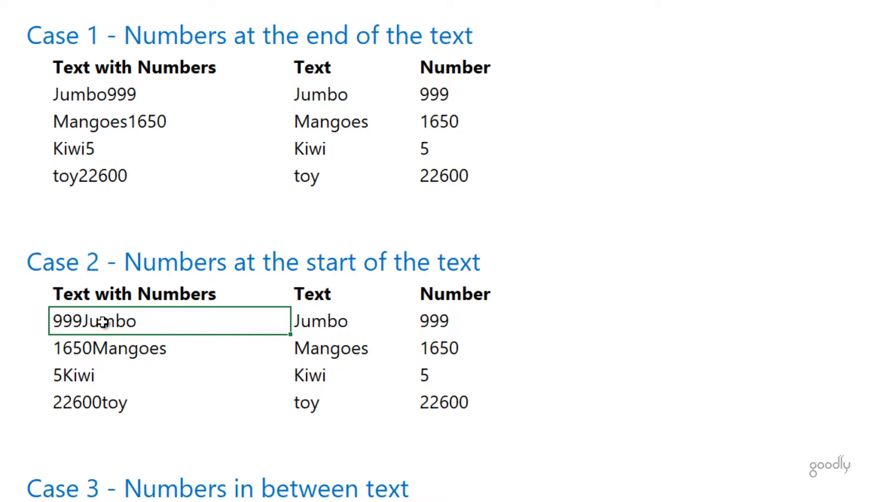
left_click(444, 331)
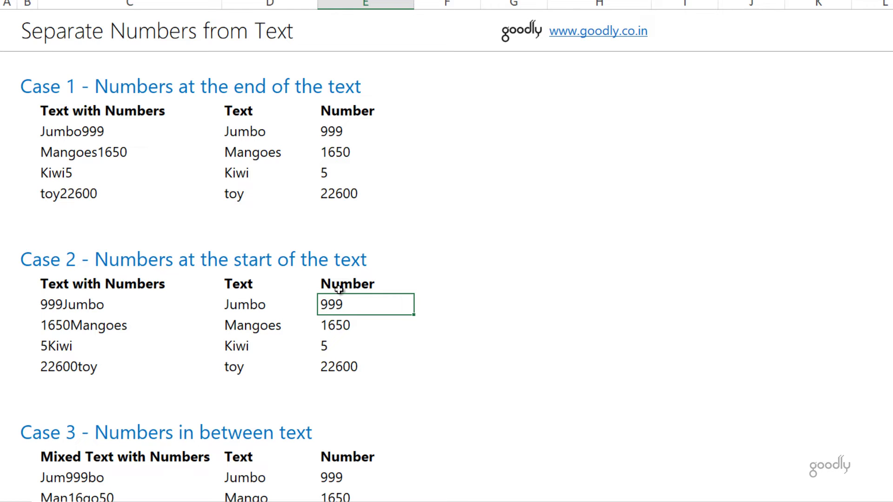
key("F2")
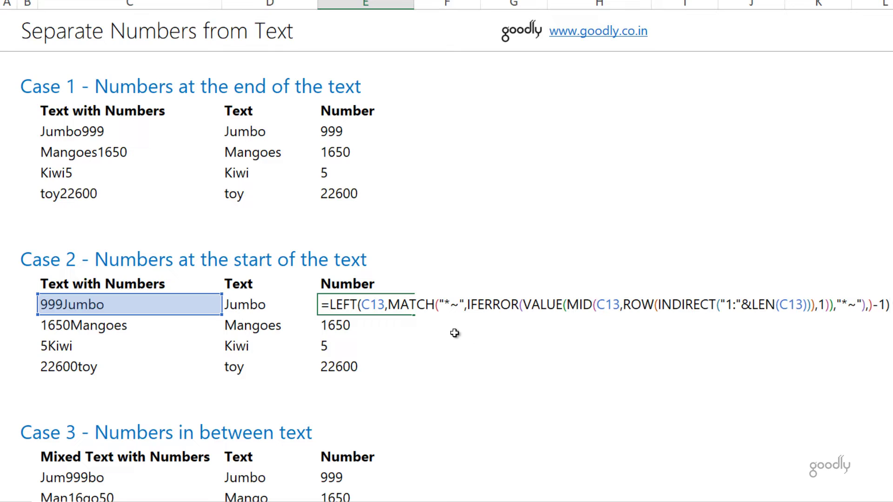
key("ctrl+shift+Return")
key("Down")
key("Down")
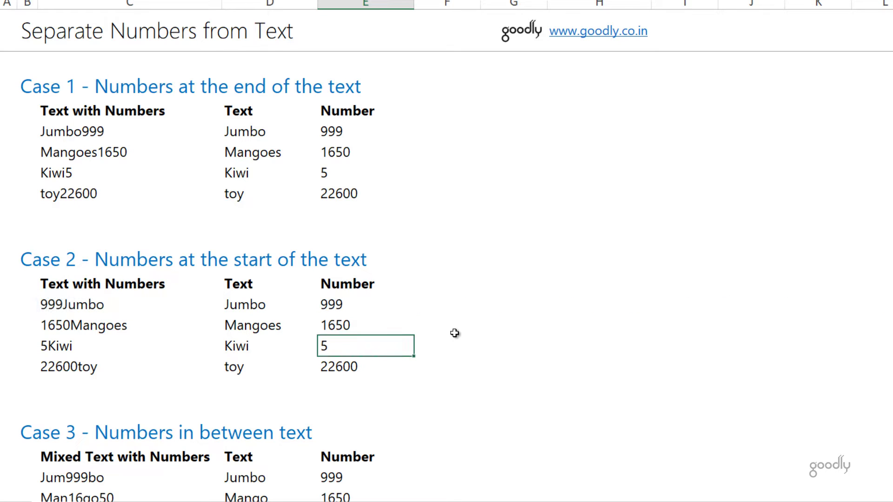
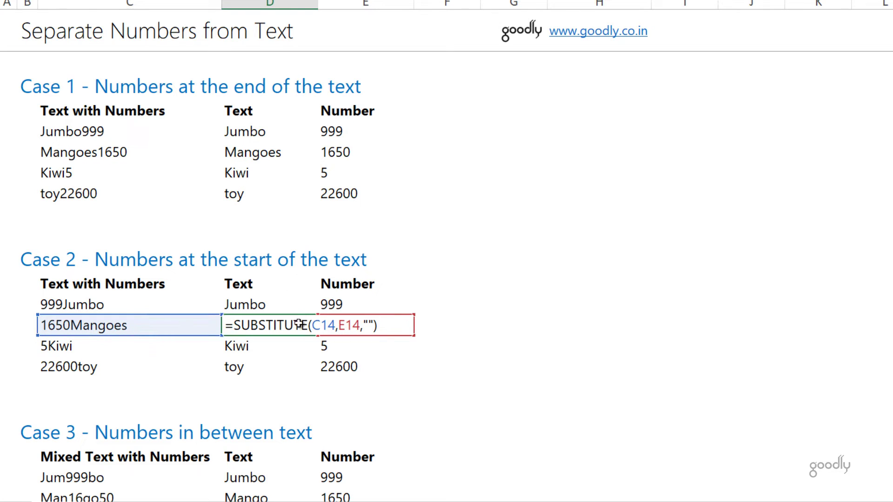
key("ctrl+Return")
Step: Examine the Case 3 array formulas for the text in D21 and the number in E21
key("Down")
key("Down")
key("Down")
key("Down")
key("Down")
key("Down")
key("Down")
key("Down")
key("Down")
key("Down")
key("Down")
key("Down")
key("Down")
key("Down")
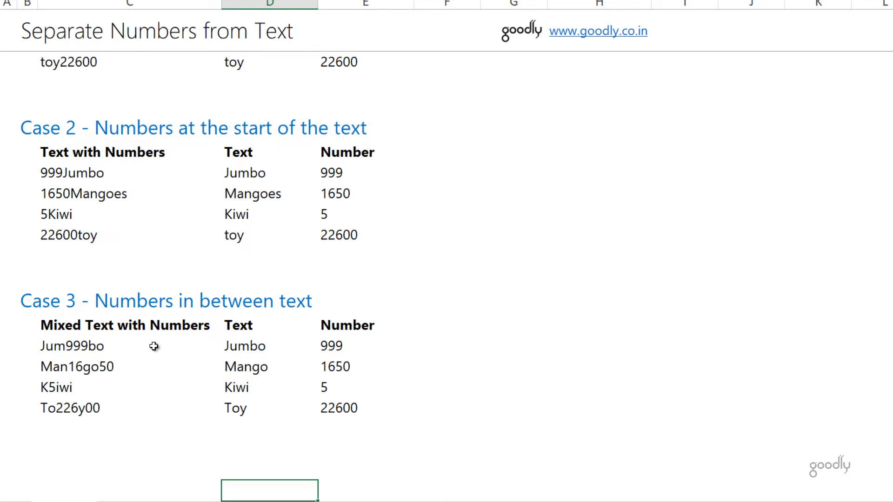
left_click(254, 347)
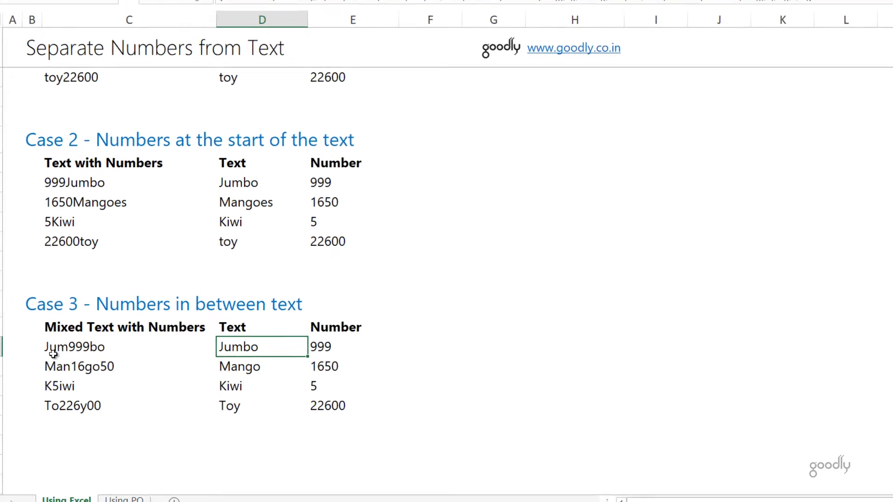
key("F2")
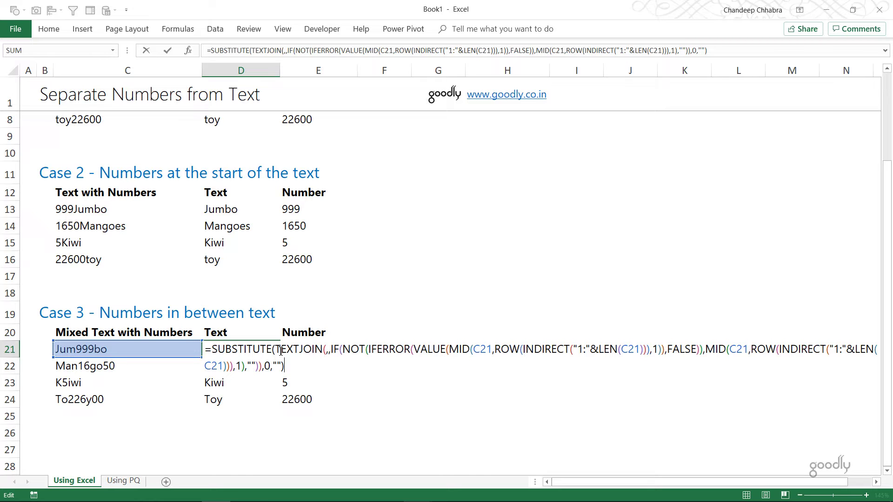
key("ctrl+shift+Return")
key("Right")
key("F2")
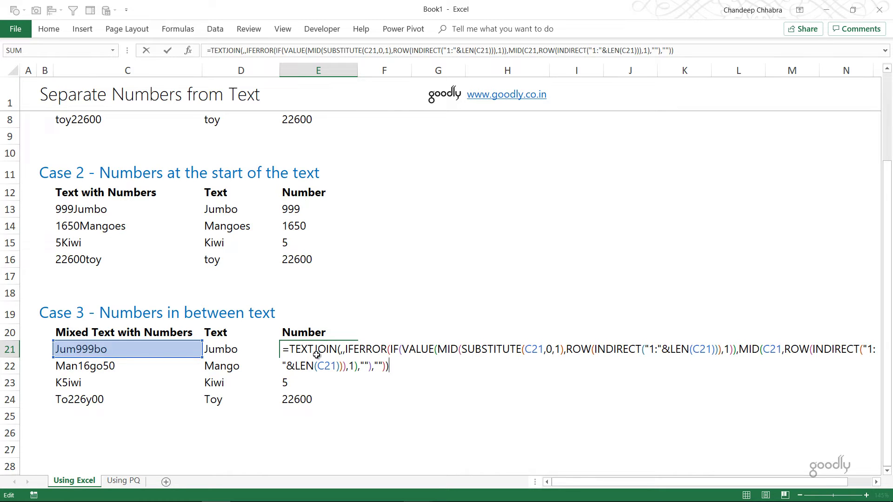
key("ctrl+shift+Return")
key("Down")
key("Down")
key("Down")
key("Up")
key("Up")
key("Up")
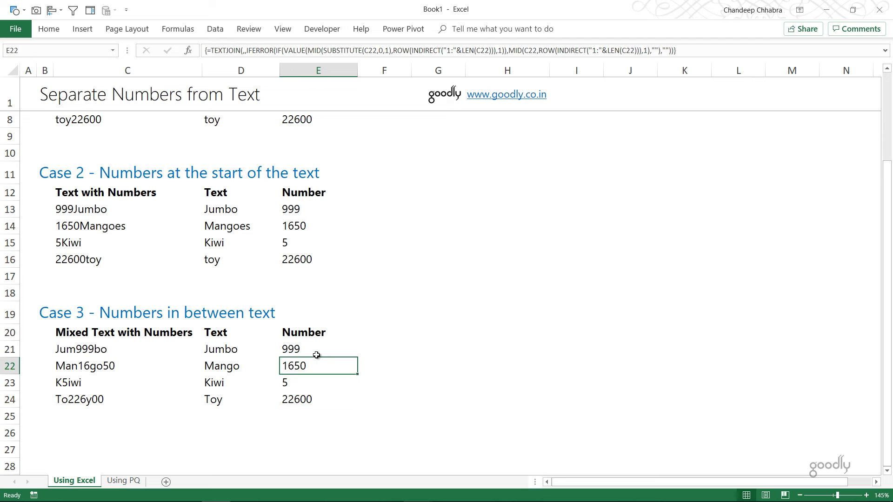
key("Up")
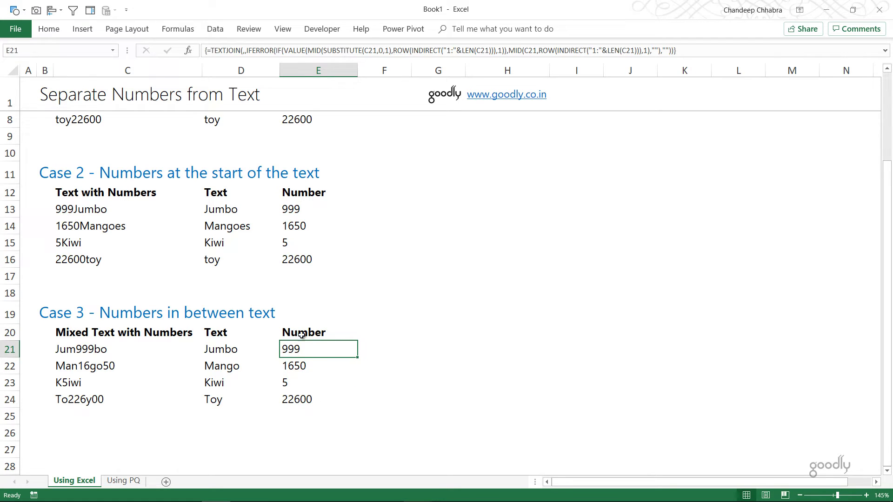
Step: Wrap the TEXTJOIN formula in E21 in a VALUE function and enter it as an array formula
double_click(303, 349)
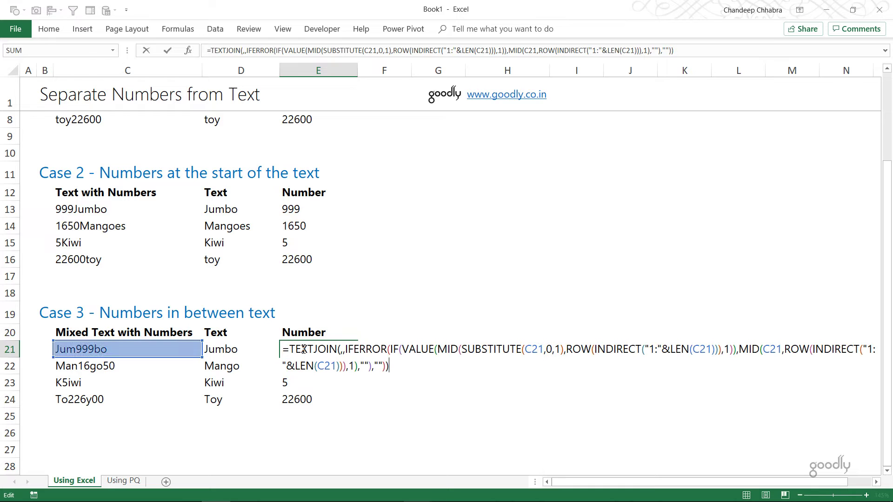
key("Left")
key("Left")
key("Left")
key("Left")
key("Left")
key("Left")
key("Left")
key("Left")
key("Left")
key("Left")
key("Left")
key("Left")
key("Left")
key("Left")
key("Left")
key("Left")
key("Left")
key("Left")
key("Left")
key("Left")
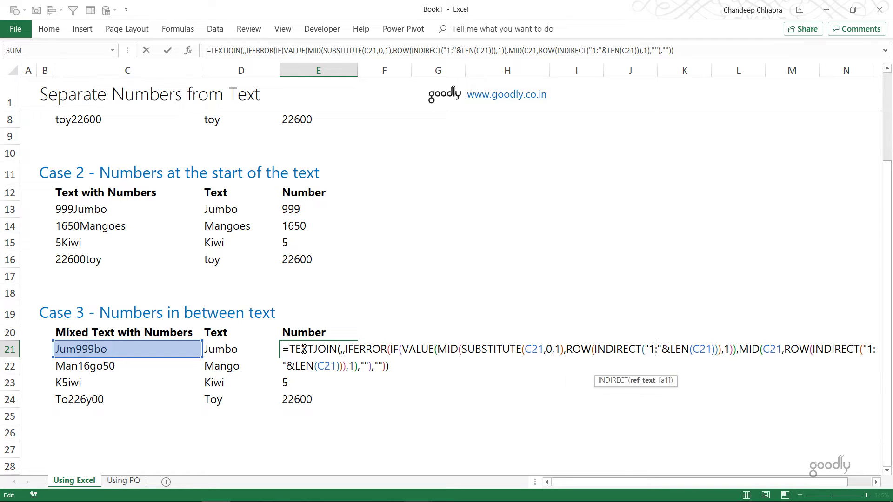
key("Home")
type("val")
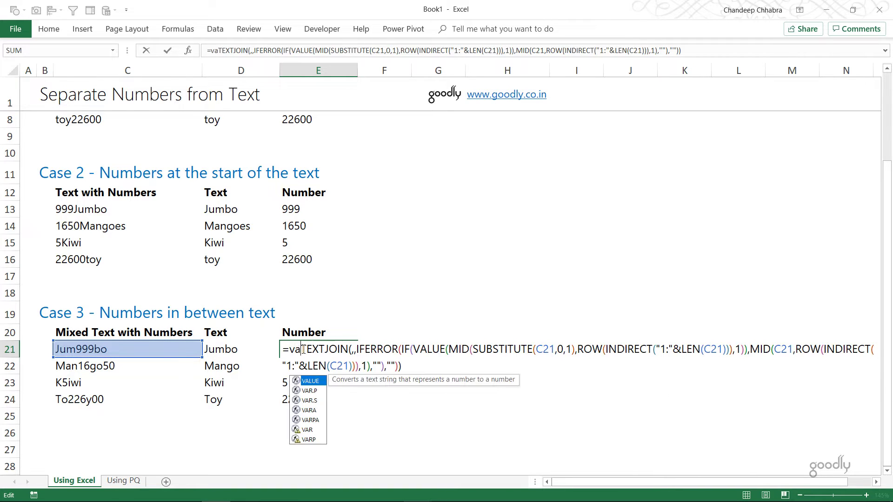
key("Tab")
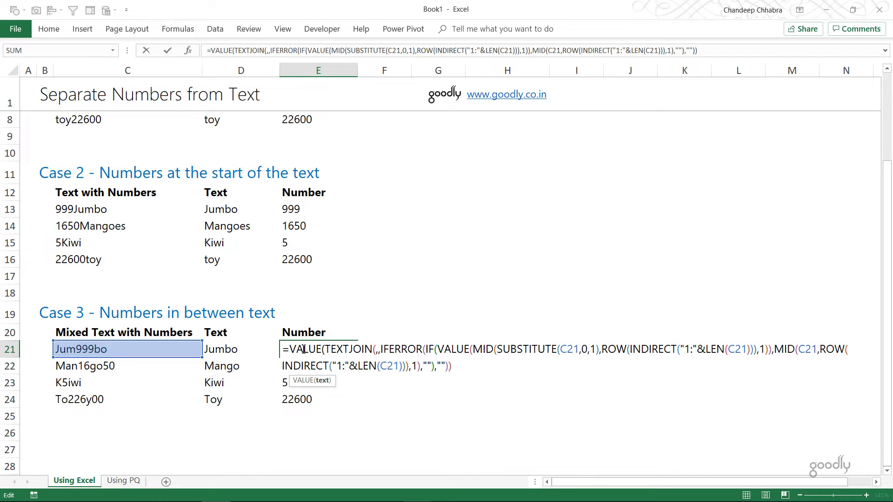
key("End")
type(")")
key("ctrl+shift+Return")
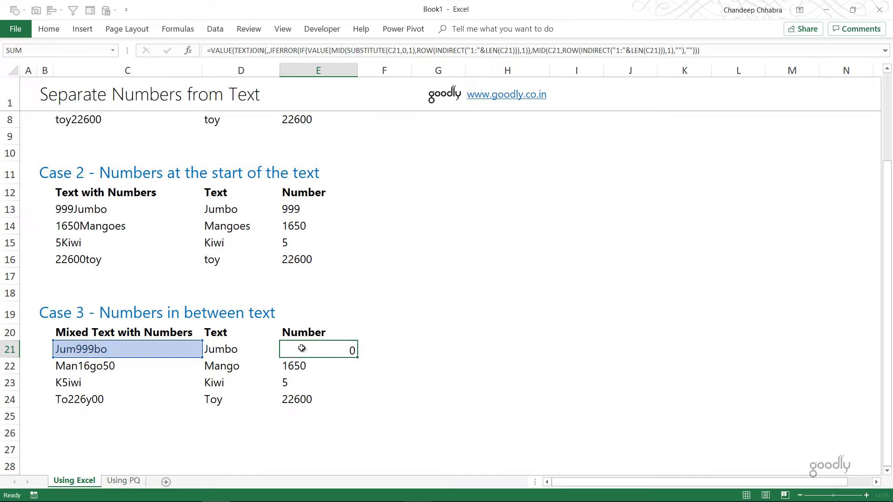
Step: Fill the VALUE array formula from E21 down through E24
key("shift+Down")
key("shift+Down")
key("shift+Down")
key("ctrl+d")
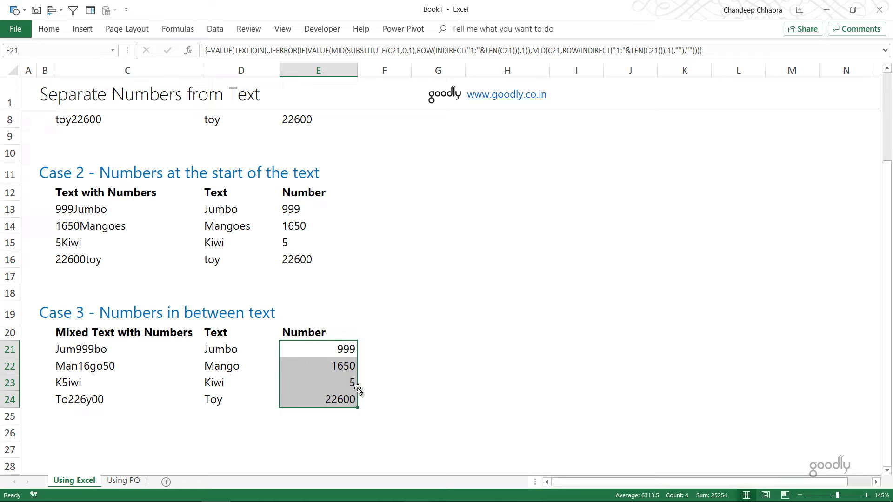
left_click(344, 379)
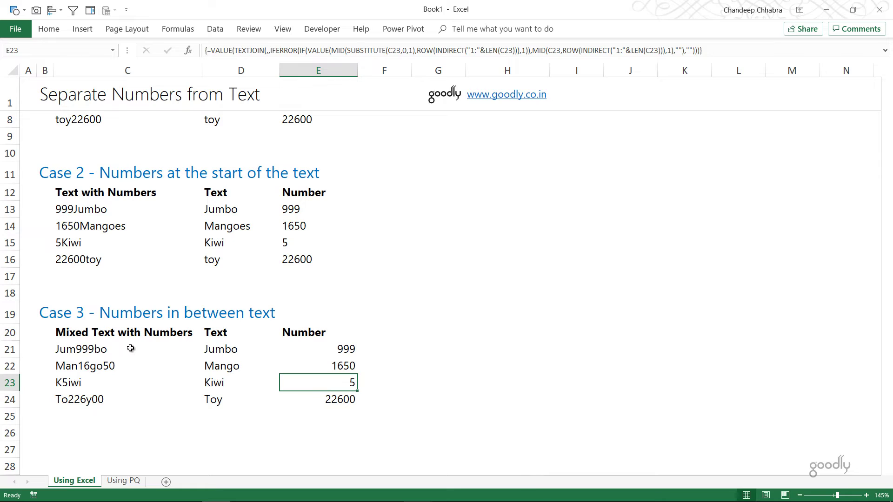
Step: Load the table in C3:D7 of the Using PQ sheet into the Power Query Editor
key("ctrl+Page_Down")
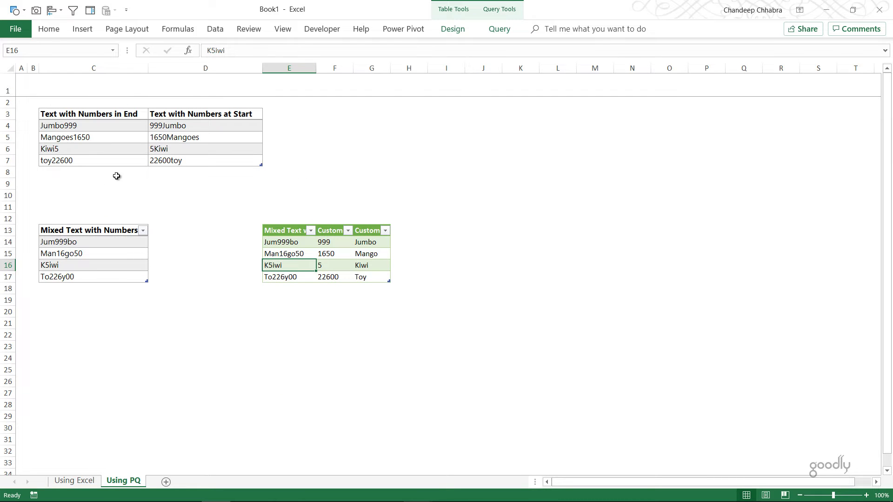
left_click(99, 126)
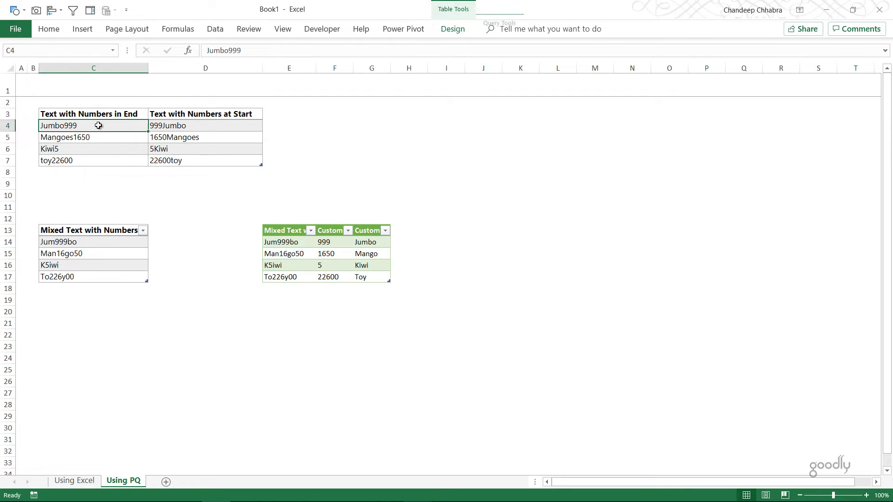
scroll(128, 127, "up", 3)
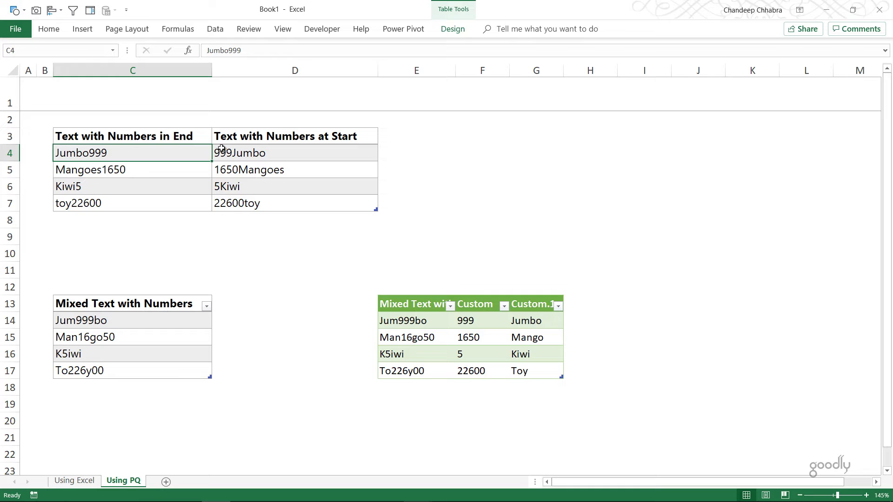
left_click_drag(180, 136, 354, 196)
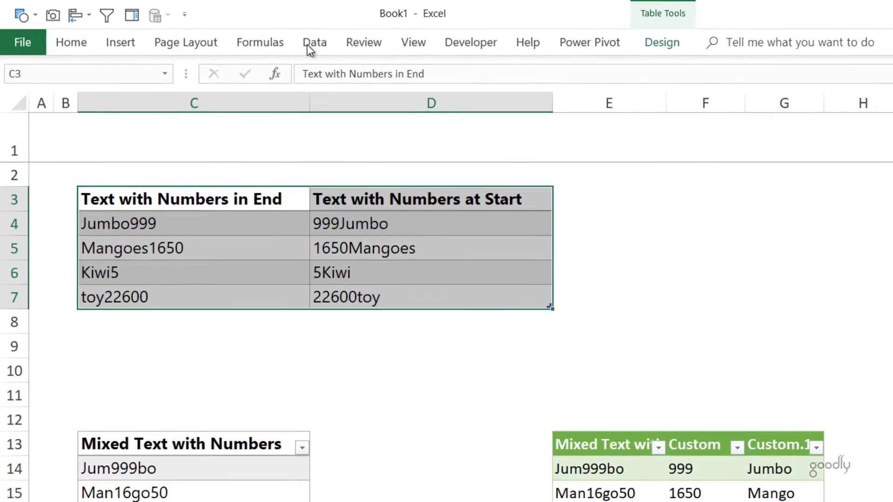
left_click(210, 30)
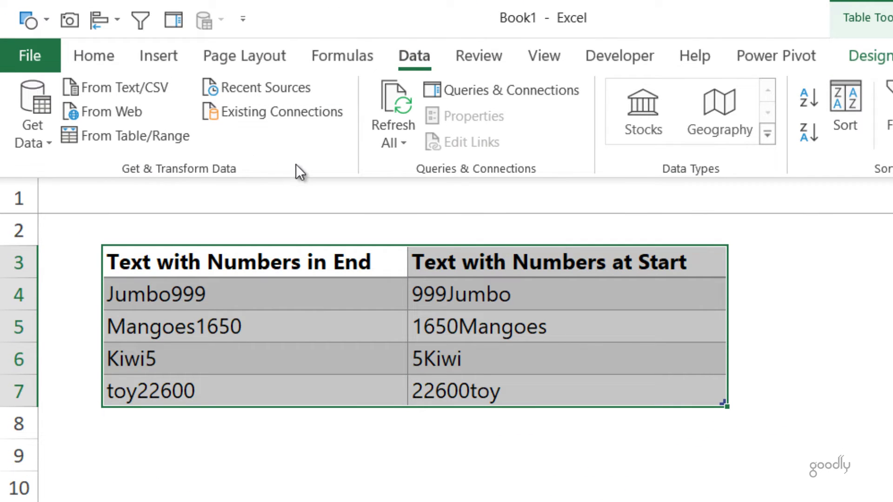
left_click(173, 134)
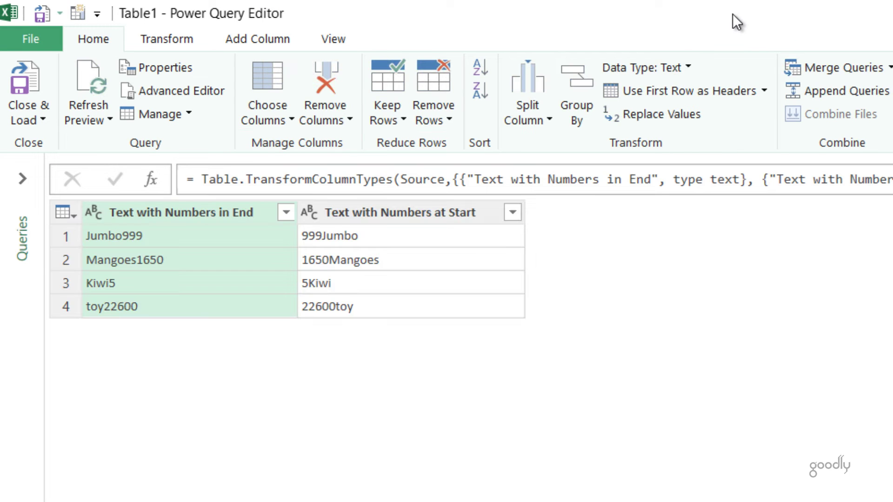
double_click(729, 11)
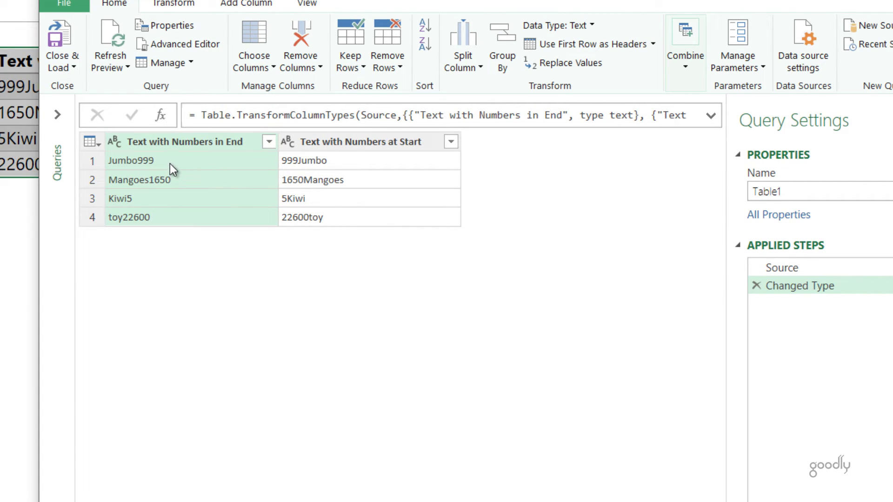
Step: Split the "Text with Numbers in End" column at the transition from non-digit to digit
right_click(163, 142)
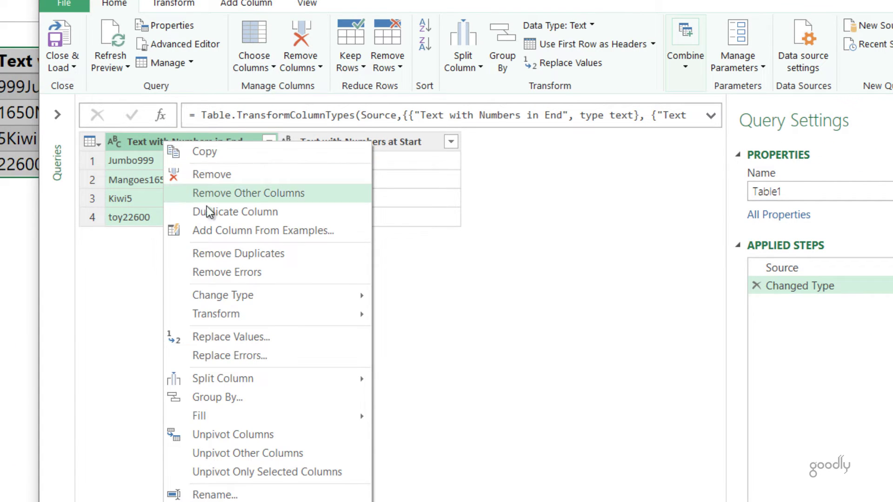
mouse_move(237, 415)
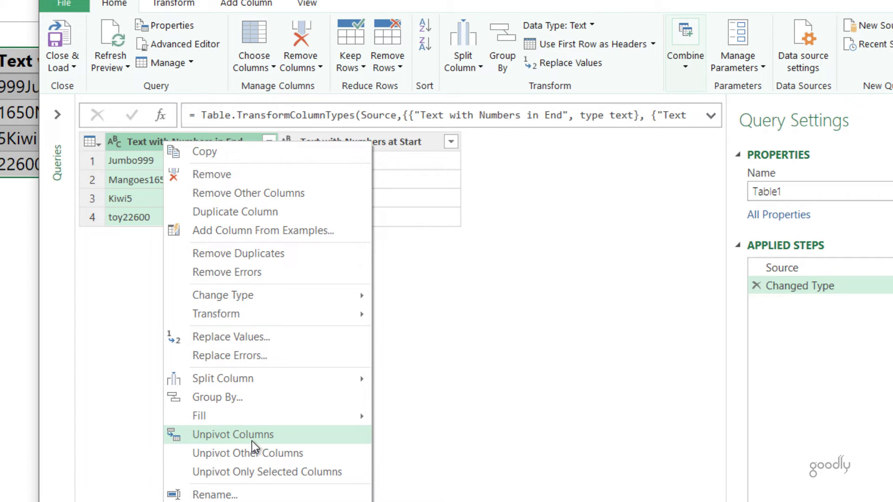
mouse_move(227, 380)
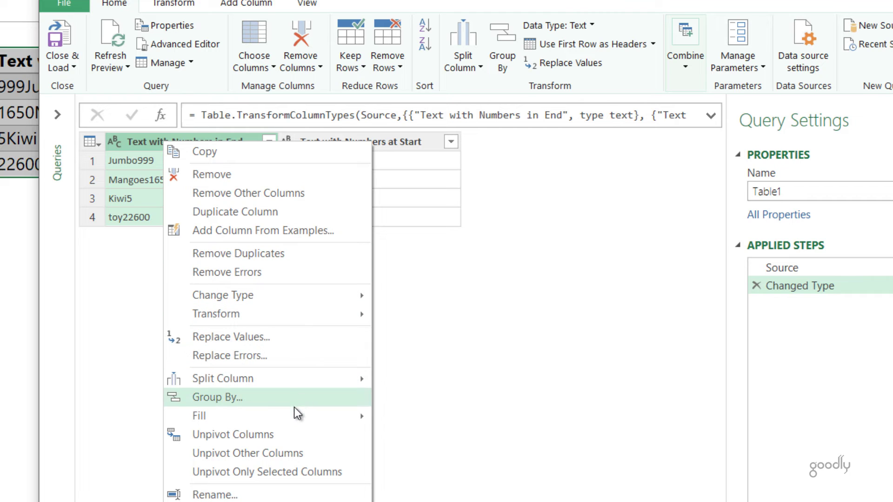
mouse_move(327, 384)
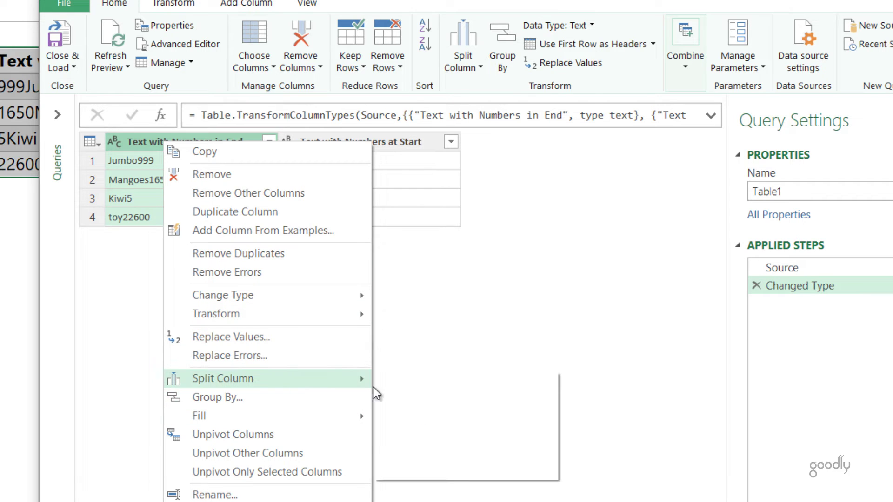
left_click(457, 471)
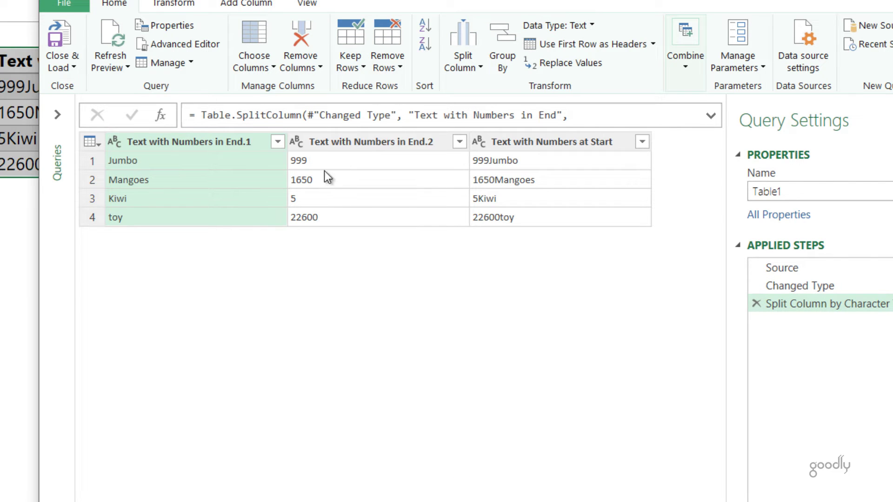
Step: Split the "Text with Numbers at Start" column at the transition from digit to non-digit and load the query into the workbook
left_click(595, 143)
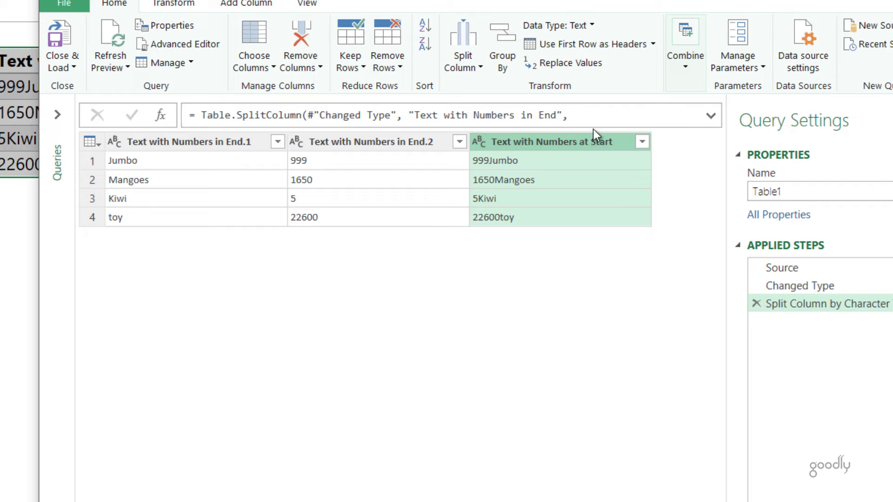
right_click(593, 141)
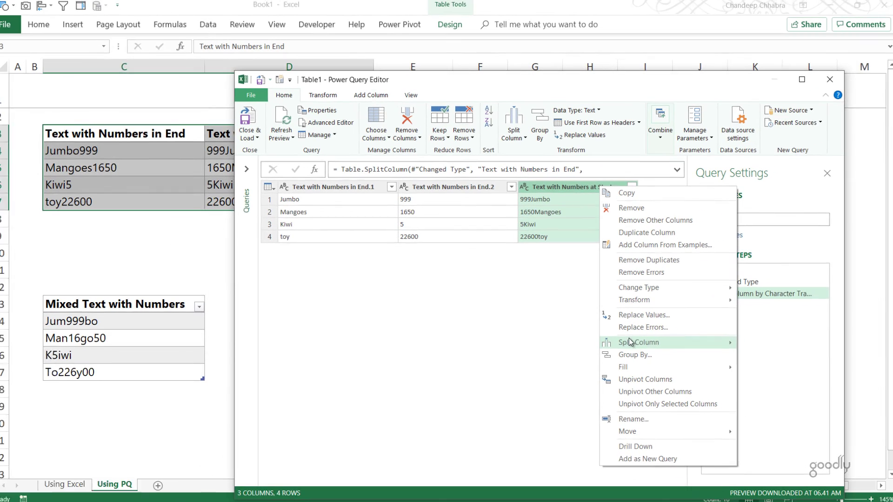
mouse_move(620, 361)
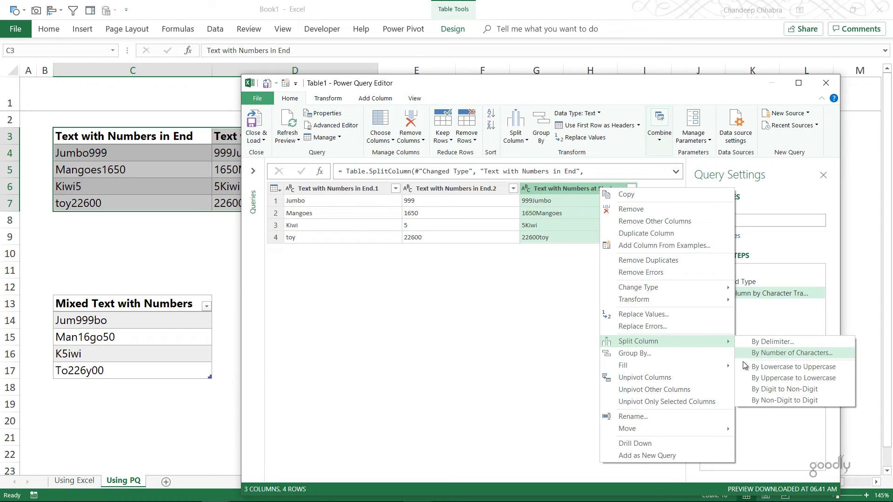
left_click(804, 393)
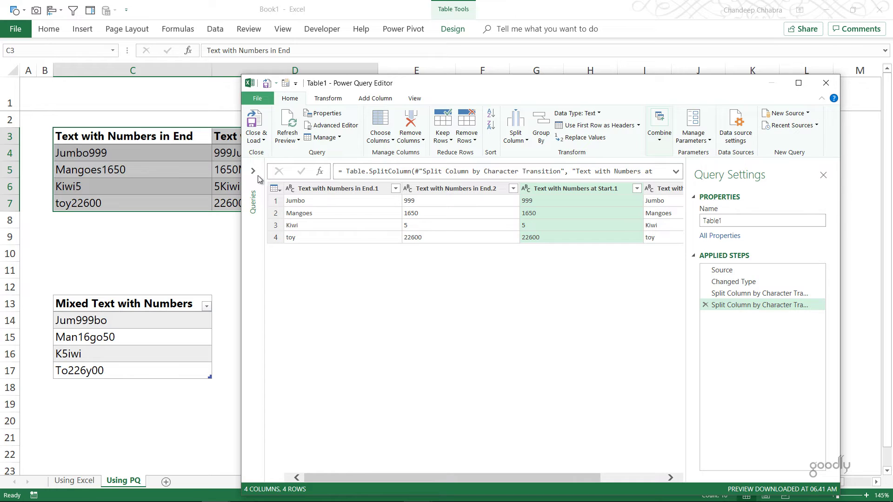
left_click(262, 124)
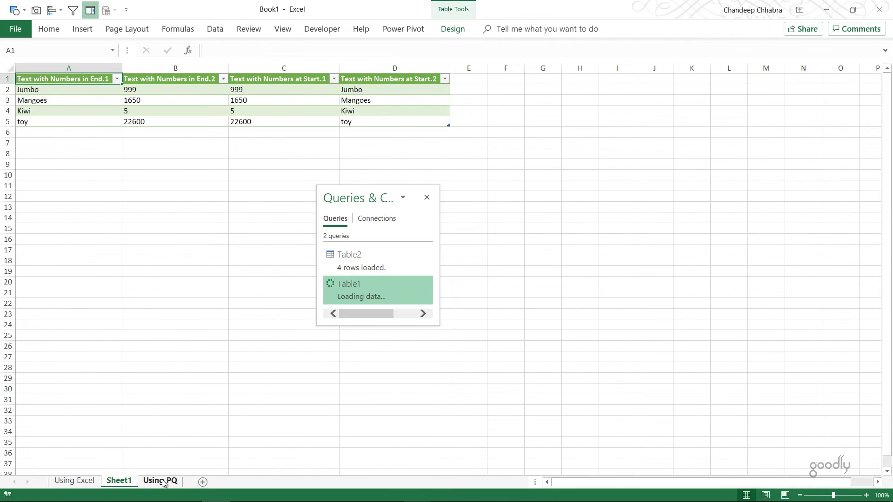
Step: Return to the Using PQ sheet and open the Table2 query for the mixed text in the Power Query Editor
left_click(162, 482)
left_click(129, 335)
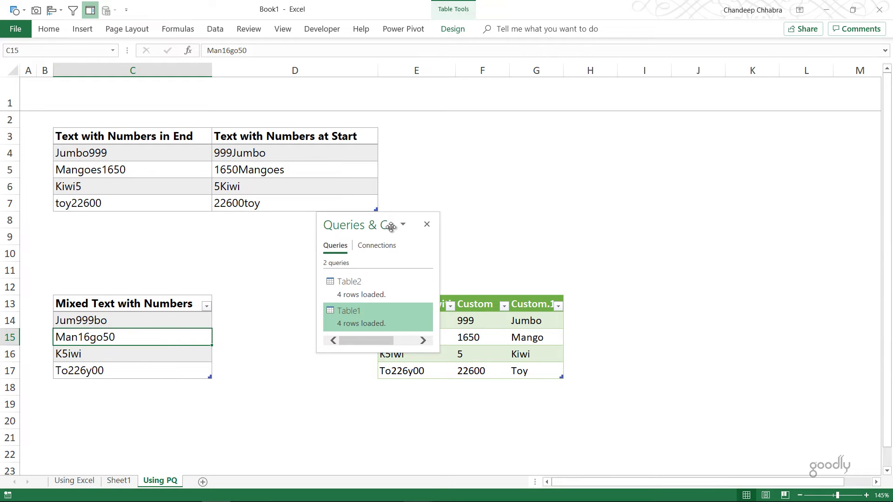
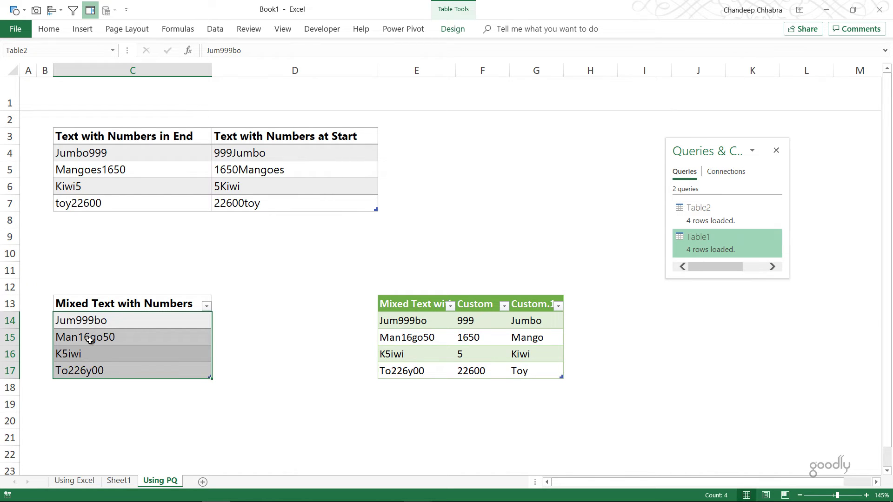
left_click(459, 338)
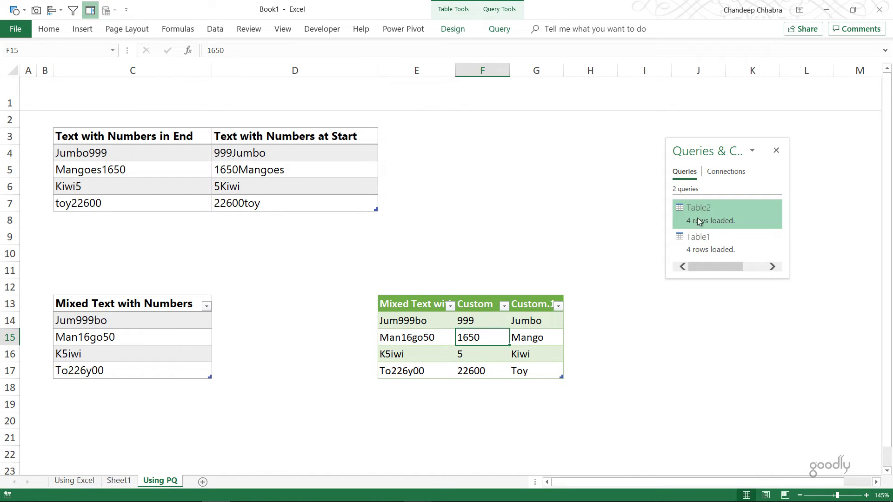
double_click(721, 214)
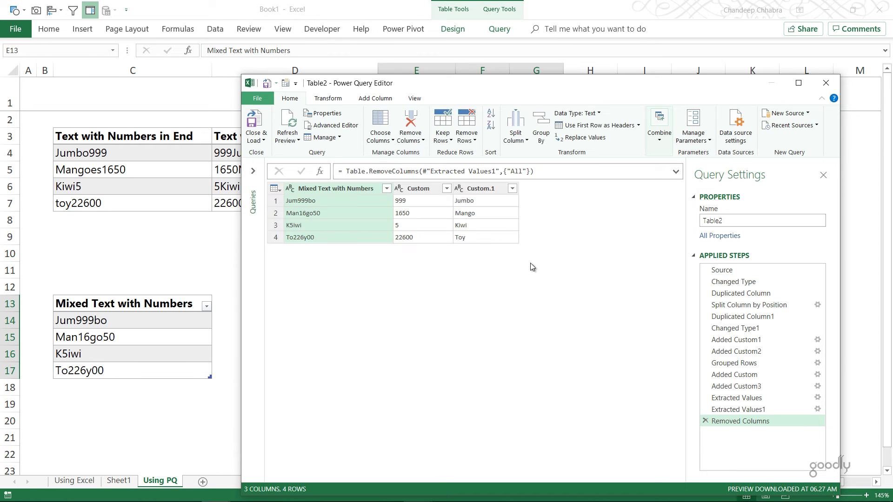
Step: Review the Table2 query's stages from Source through Changed Type1, including the column duplications and the split by position
left_click(743, 271)
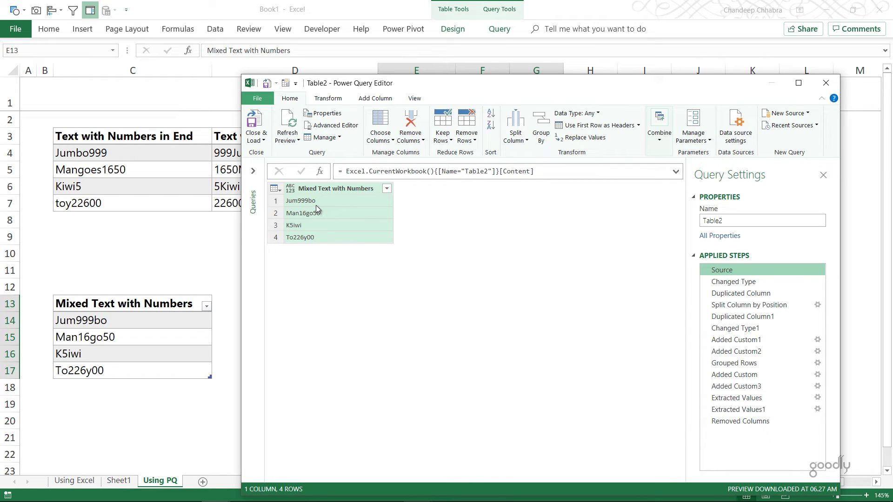
left_click(726, 292)
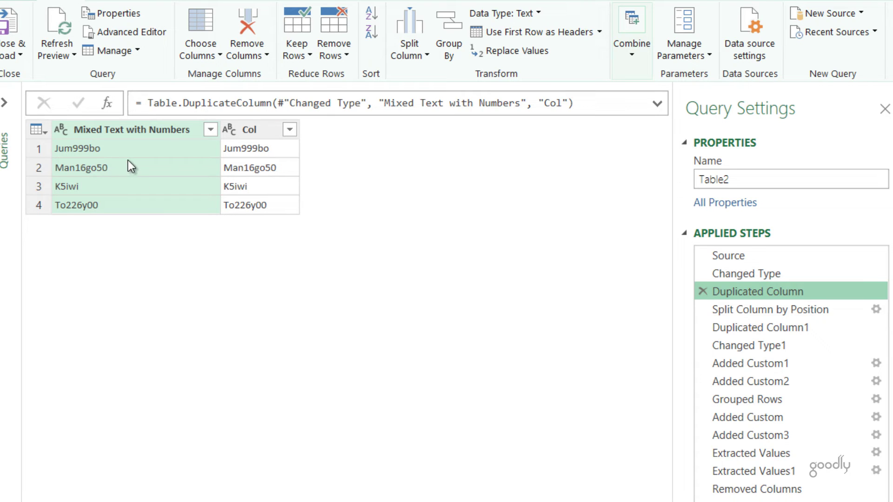
left_click(819, 310)
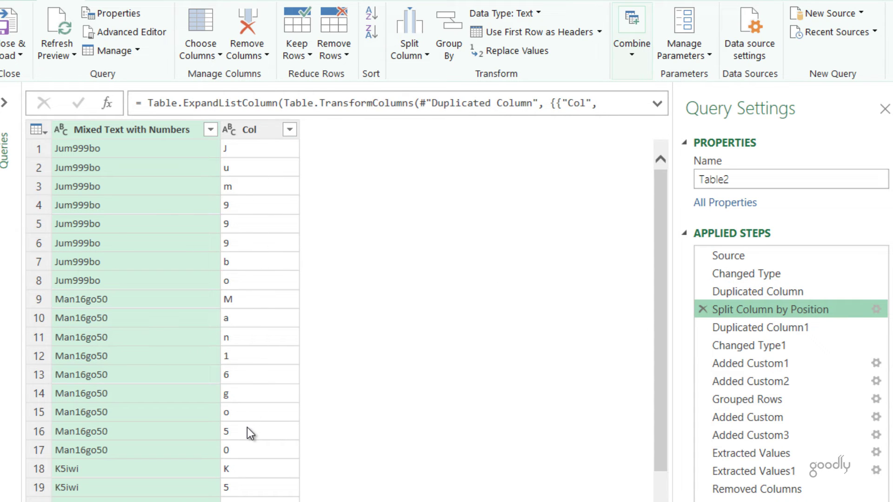
left_click(709, 325)
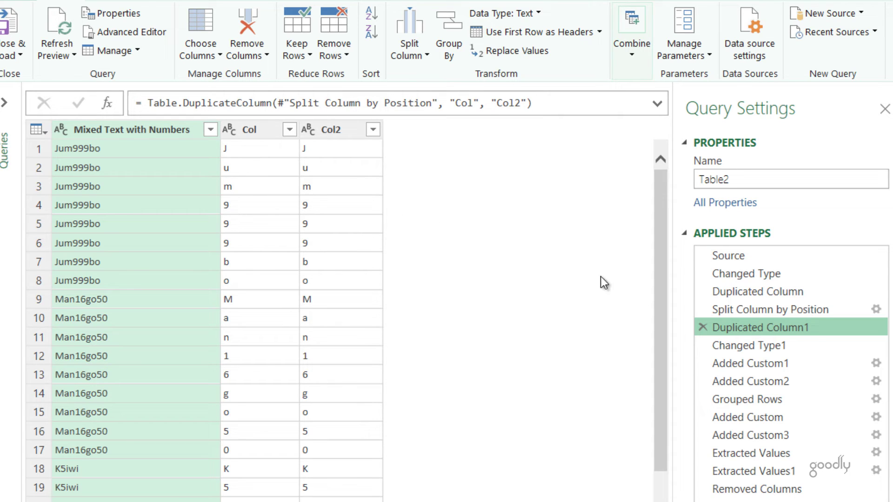
left_click(766, 346)
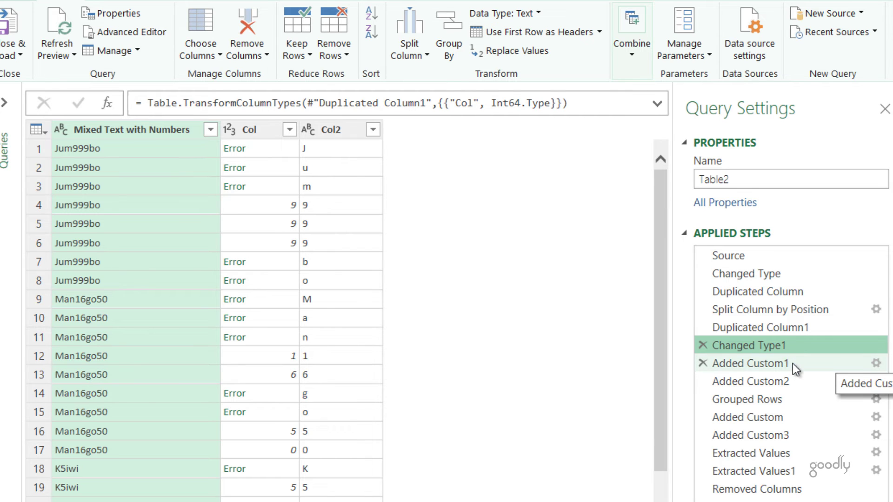
Step: Examine the Added Custom1 stage with its column formula, and the Added Custom2 stage that isolates the text characters
left_click(750, 363)
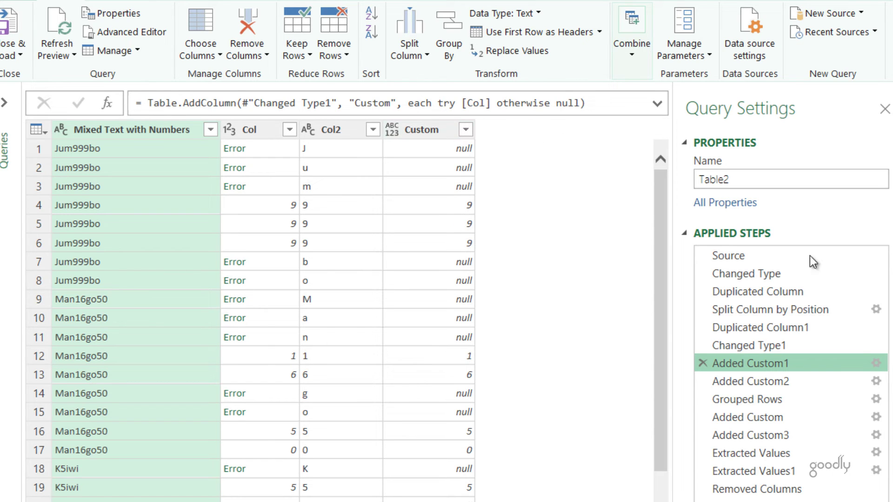
left_click(876, 363)
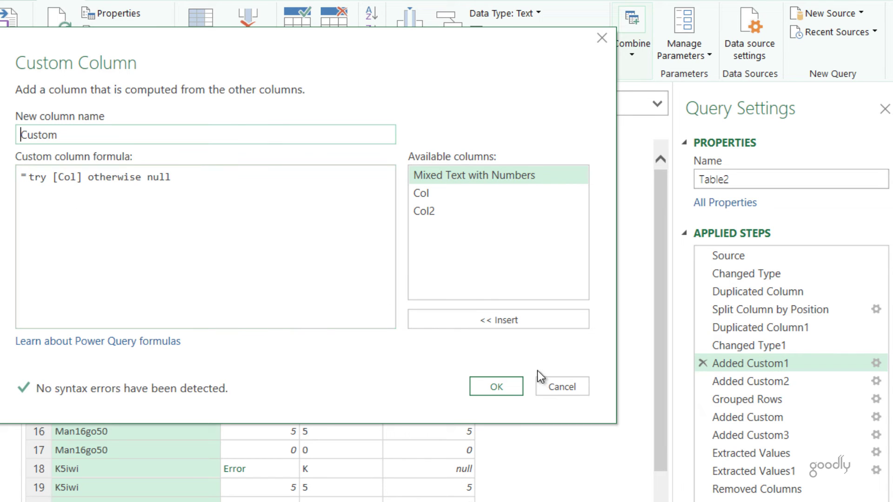
left_click(559, 385)
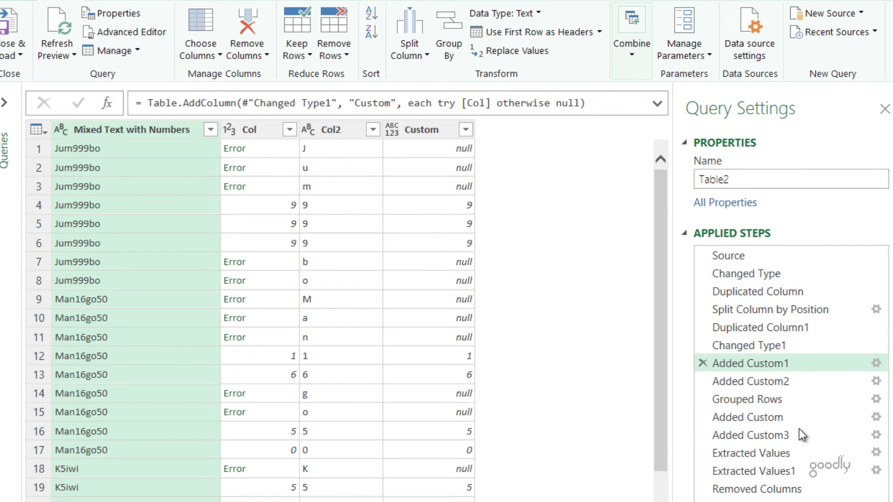
left_click(785, 383)
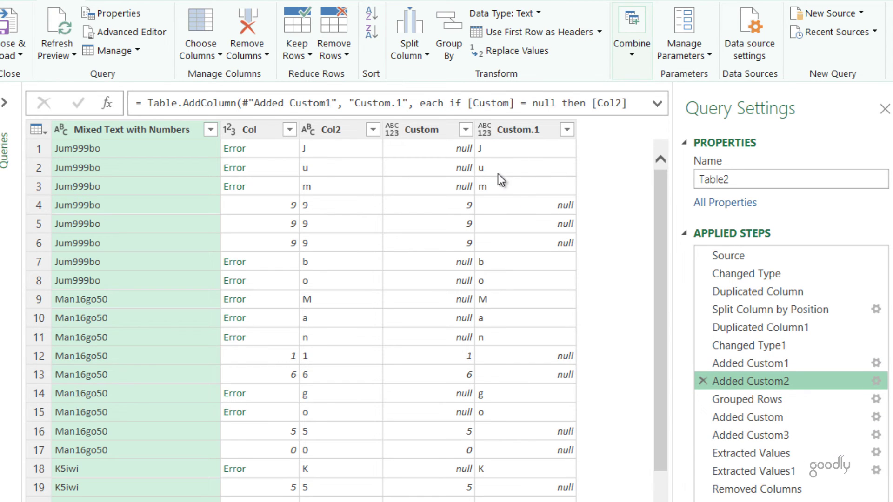
Step: Inspect the Grouped Rows and Added Custom stages, previewing the nested table and the number list for Jum999bo
left_click(770, 400)
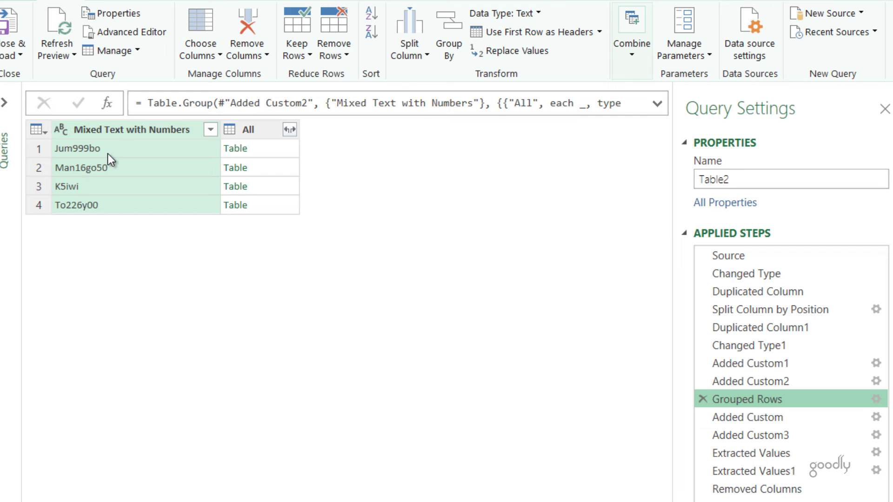
left_click(273, 147)
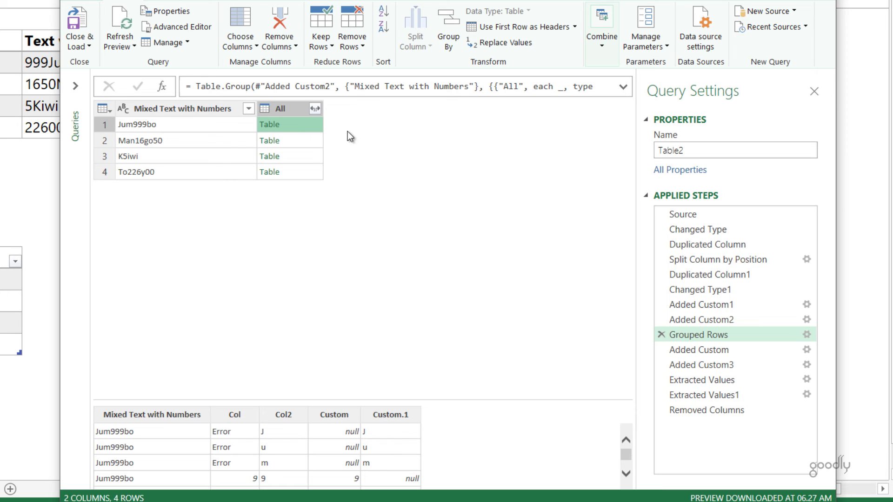
left_click(713, 350)
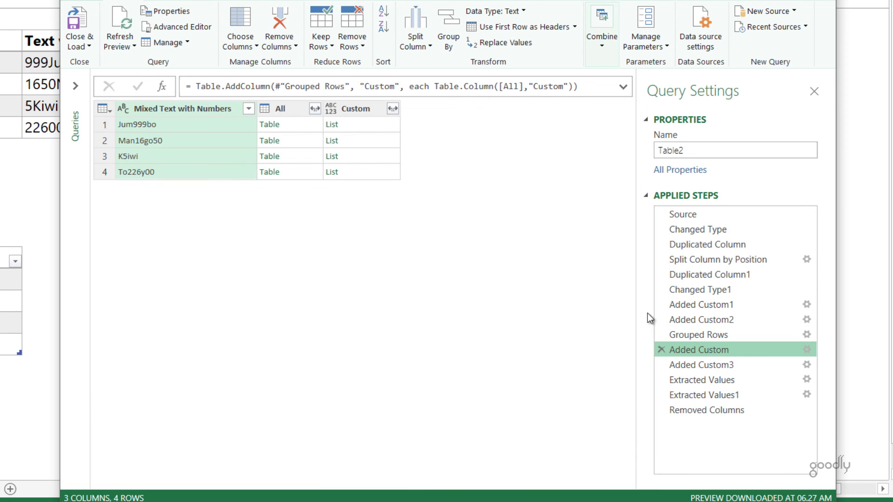
left_click(356, 124)
scroll(130, 445, "down", 4)
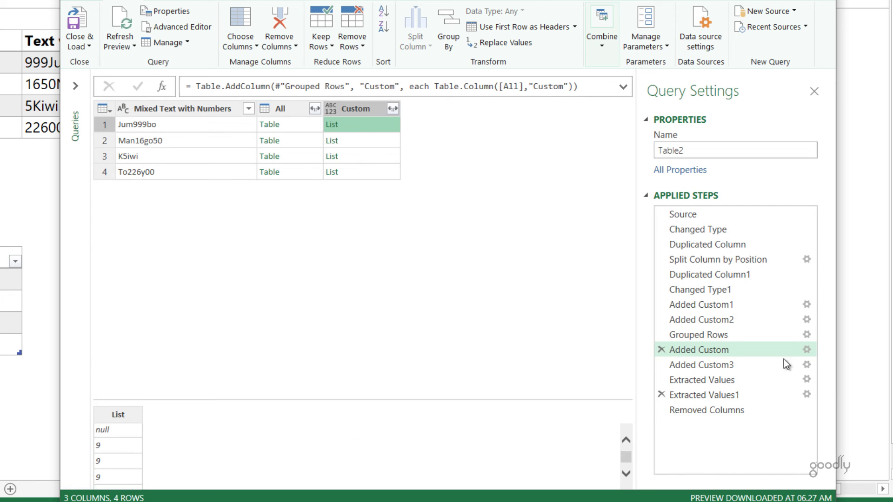
Step: Inspect the Added Custom3 stage, previewing the Custom.1 list for Jum999bo and viewing the custom column's formula
left_click(729, 365)
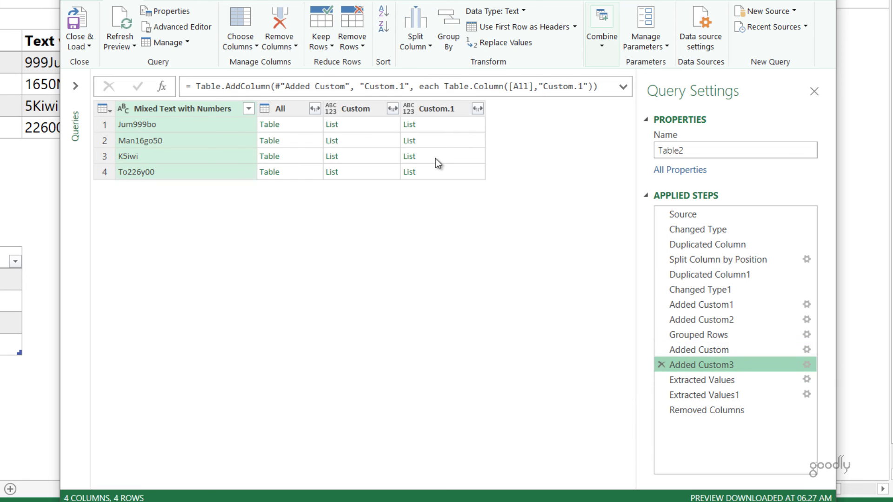
left_click(445, 126)
scroll(116, 449, "down", 3)
scroll(116, 449, "down", 3)
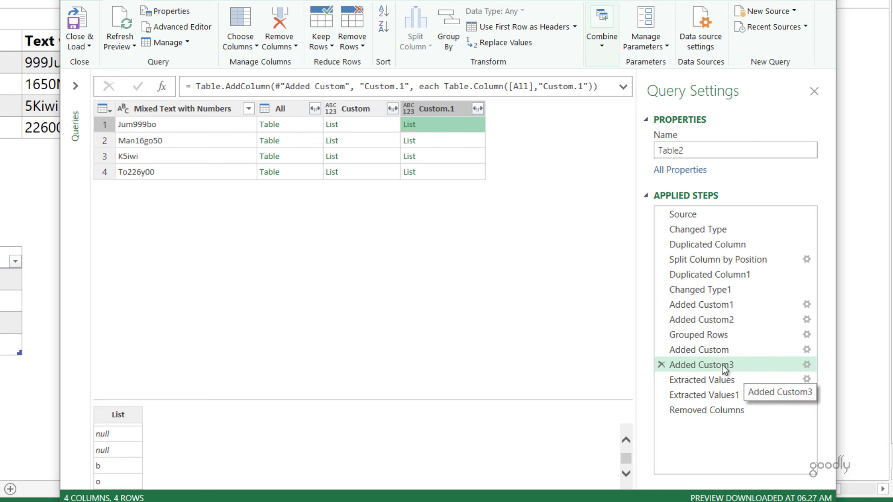
left_click(806, 365)
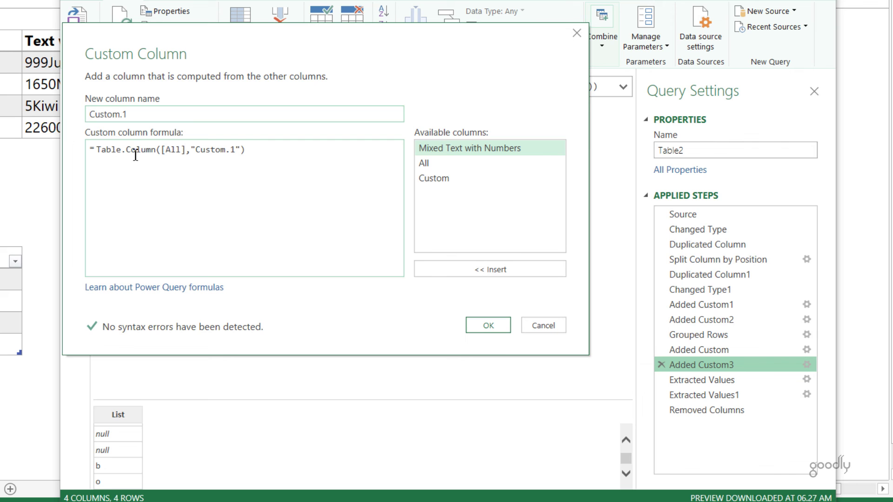
left_click(544, 327)
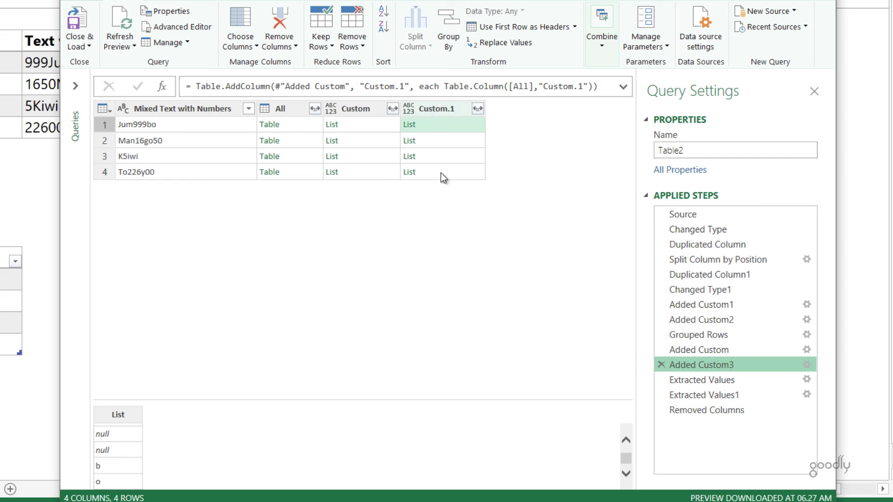
Step: Review the Extracted Values, Extracted Values1 and Removed Columns stages, and load the Table2 query back to the worksheet
left_click(721, 379)
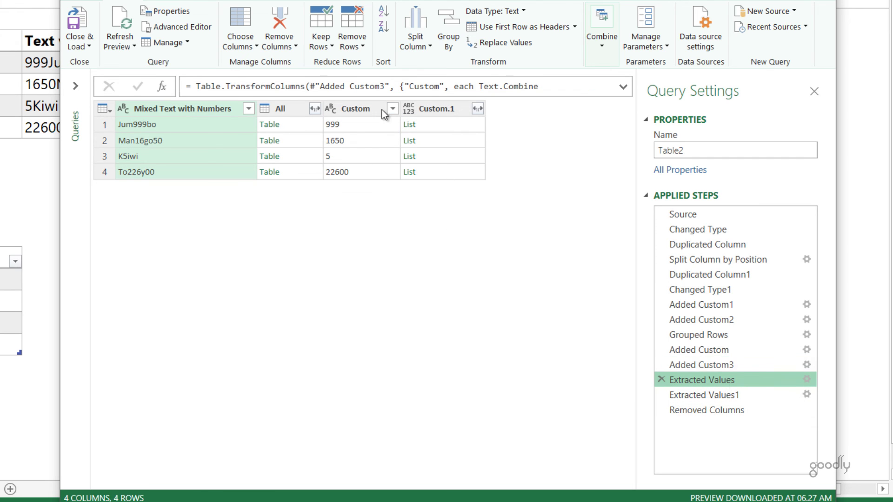
left_click(728, 397)
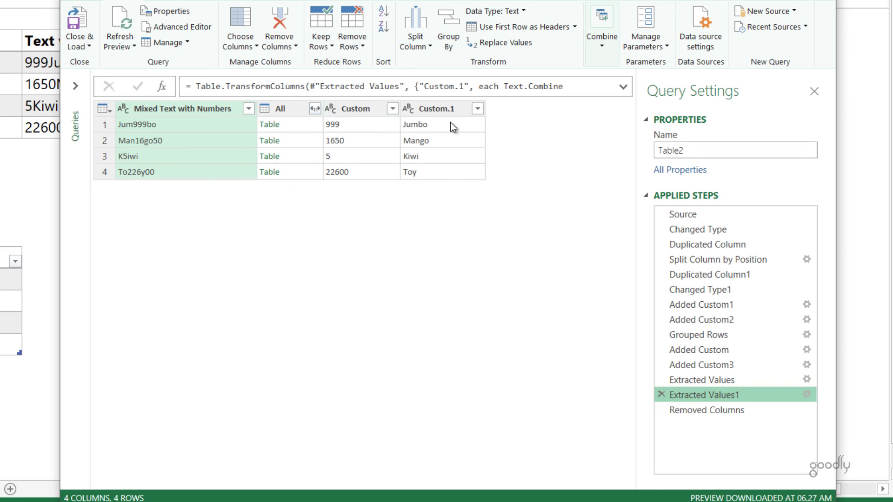
left_click(729, 412)
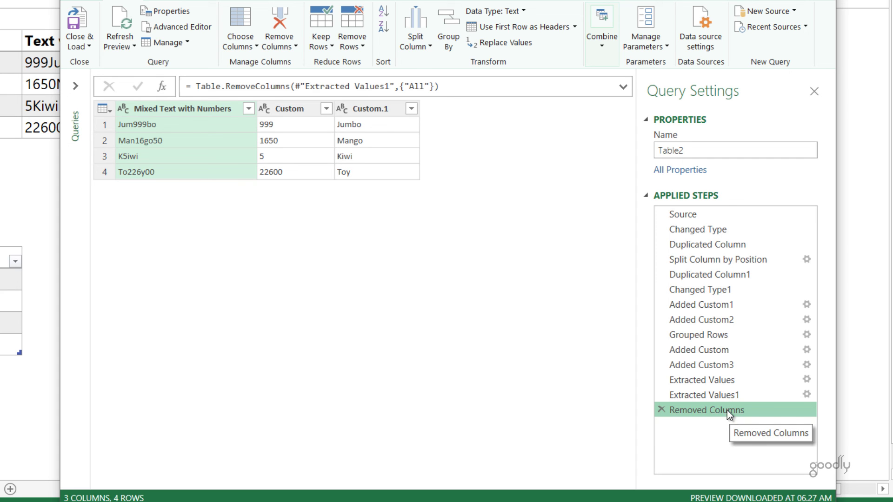
left_click(85, 24)
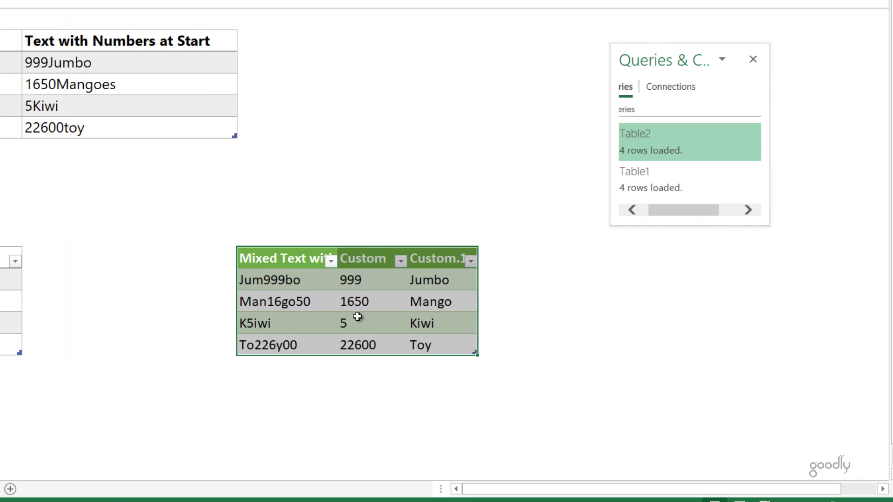